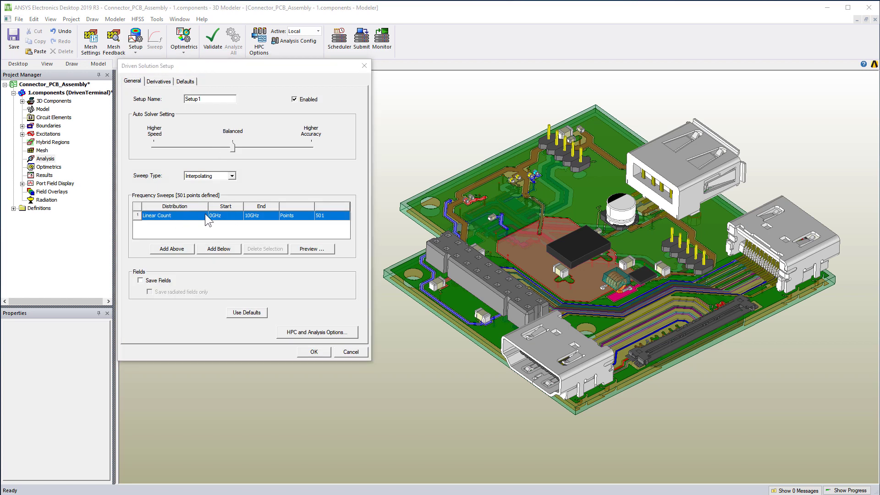
Step: Change the distribution of Setup1's frequency sweep and set the sweep's end frequency to 2GHz
left_click(205, 214)
left_click(189, 225)
left_click(246, 215)
key("BackSpace")
type("2GHz")
left_click(249, 230)
Step: Set the sweep row's last value to 5GHz, set the auto solver to Higher Speed, and accept the solution setup
left_click(326, 215)
type("5GHz")
left_click(287, 230)
left_click_drag(233, 155, 154, 151)
left_click(314, 351)
Step: Adjust the settings of the 1.components design and accept them
right_click(95, 93)
left_click(157, 267)
left_click(304, 114)
left_click(189, 170)
left_click(334, 337)
Step: Select ANSYS Cloud as the scheduler for job submission and accept the choice
left_click(341, 49)
left_click(311, 163)
left_click(288, 172)
left_click(208, 311)
left_click(213, 244)
left_click(266, 327)
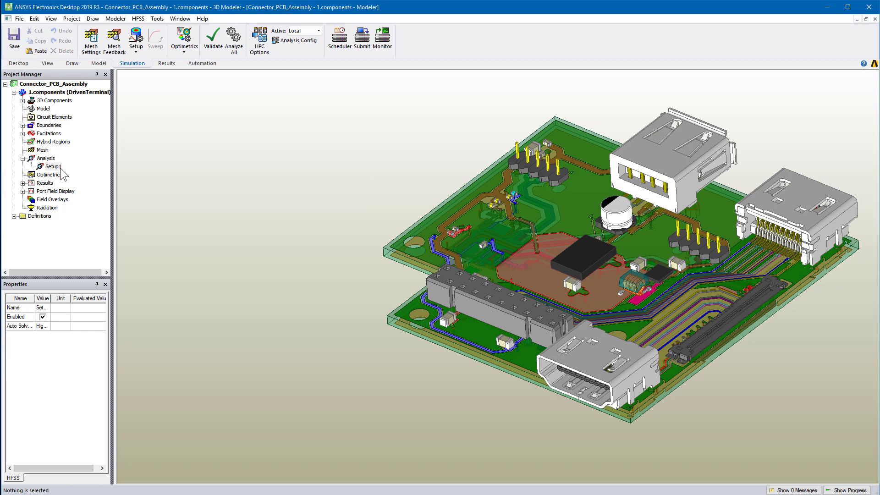
Step: Start a cloud job submission for the single setup Setup1 and configure its compute resources
left_click(58, 168)
right_click(62, 171)
left_click(105, 267)
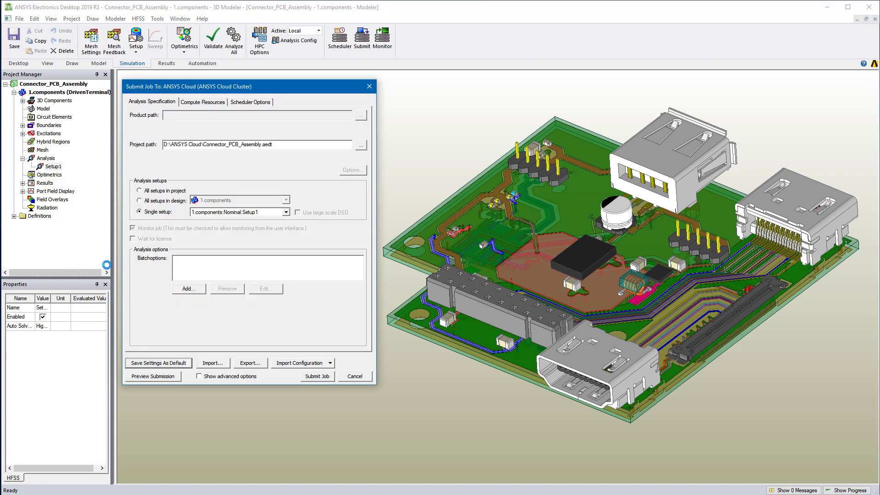
left_click(204, 102)
left_click(345, 164)
left_click(397, 201)
left_click(397, 201)
left_click(397, 214)
left_click(228, 293)
left_click(348, 179)
left_click(346, 205)
Step: Name the job Connector_PCB_Assembly in the scheduler options and submit it
left_click(250, 102)
left_click(241, 119)
type("Connector_PCB_Assembly")
left_click(326, 377)
key("Return")
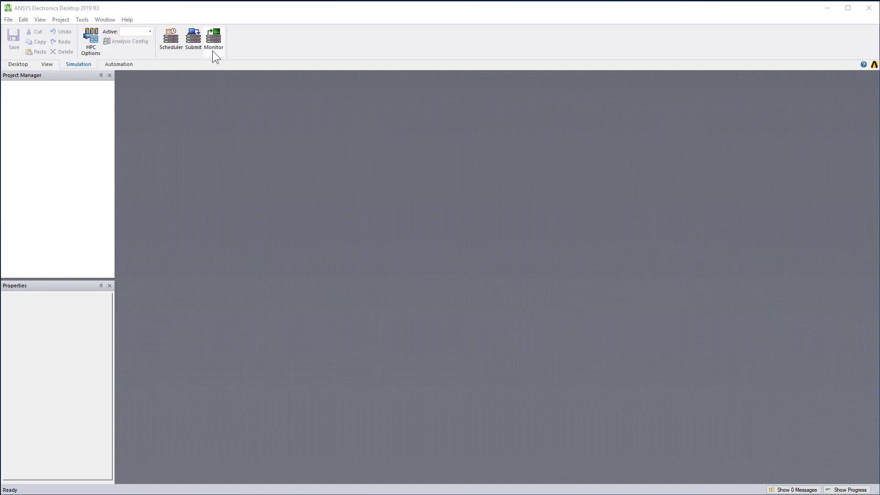
Step: Open the job monitor for the submitted Connector_PCB_Assembly project and switch to the ANSYS Cloud web portal
left_click(213, 51)
left_click(430, 118)
left_click(574, 120)
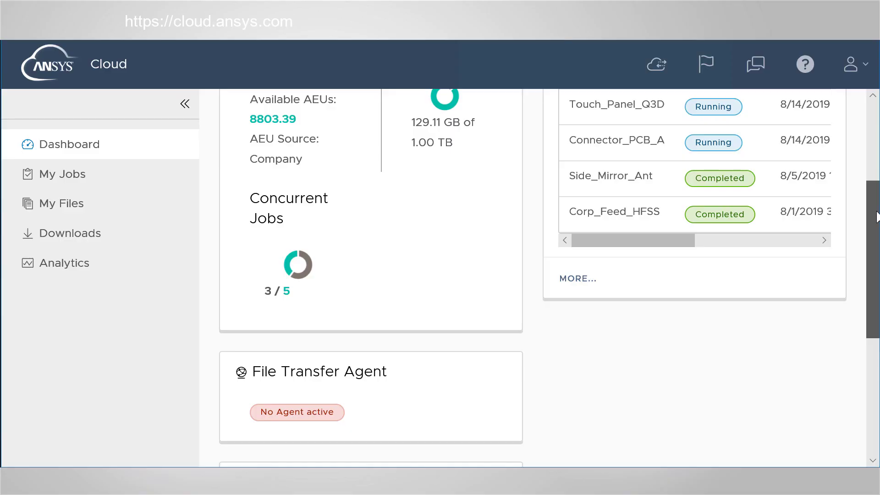
Step: Review the portal dashboard, go to the list of own jobs, and open the Connector_PCB_A job
scroll(878, 173, "up", 3)
scroll(878, 173, "up", 1)
left_click(76, 175)
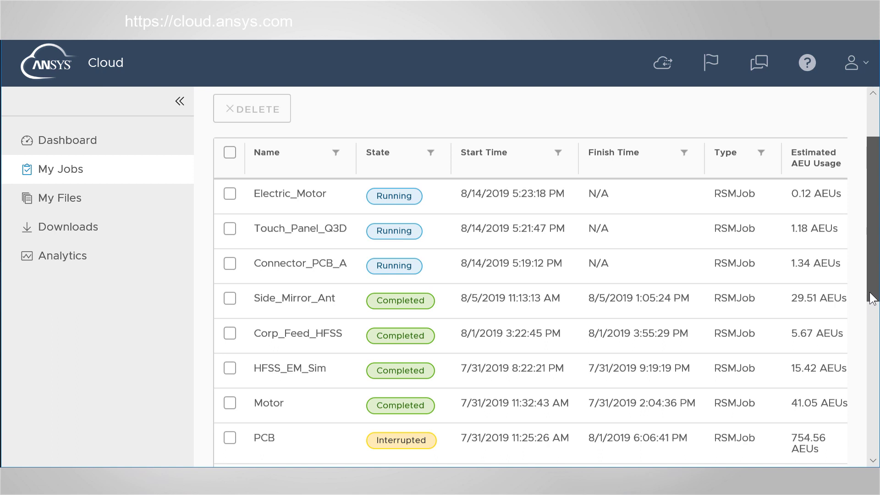
scroll(871, 298, "down", 1)
left_click(305, 214)
Step: Choose the monitoring thread and message display for the job, and read through its output
left_click(433, 241)
left_click(294, 194)
left_click(651, 242)
left_click(627, 263)
scroll(675, 350, "down", 6)
left_click_drag(873, 141, 877, 447)
scroll(878, 451, "down", 3)
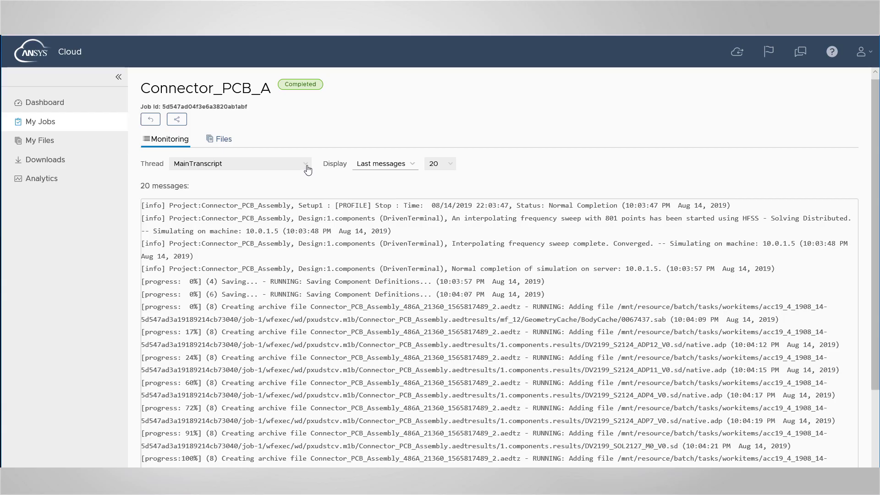
Step: Switch the monitoring thread to the Setup1 profile of 1.components and examine its task times and memory
left_click(298, 167)
left_click(275, 180)
scroll(537, 237, "down", 2)
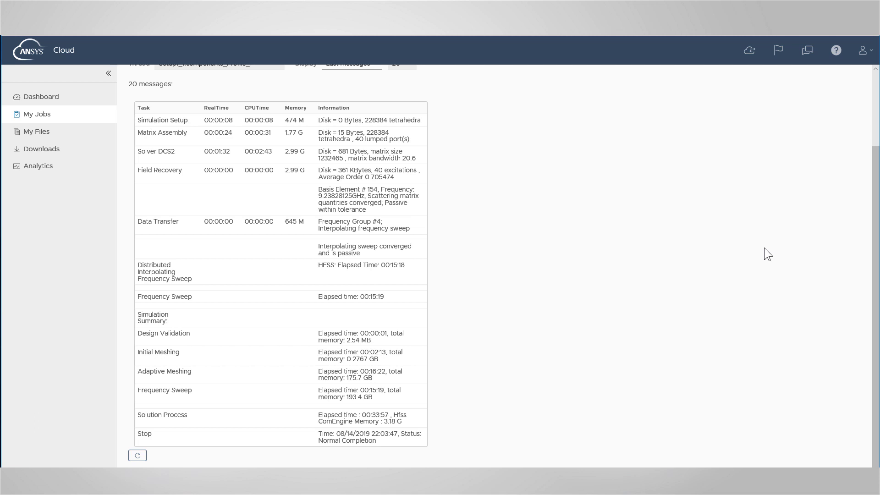
Step: Switch the job's monitoring output from the Setup1 profile to another thread and read through it
scroll(281, 87, "up", 1)
left_click(281, 82)
left_click(270, 90)
scroll(878, 230, "down", 2)
scroll(878, 229, "down", 1)
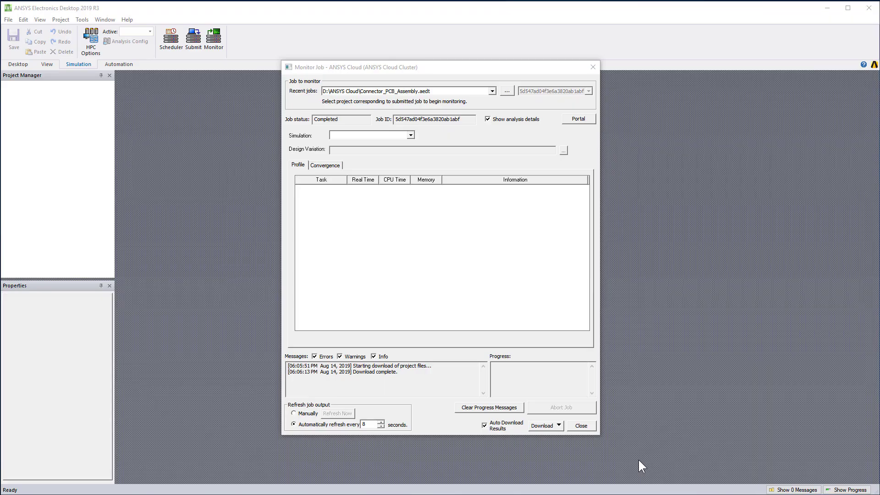
Step: Download the completed Connector_PCB_Assembly job's files from the job monitor in ANSYS Electronics Desktop
left_click(560, 424)
left_click(543, 448)
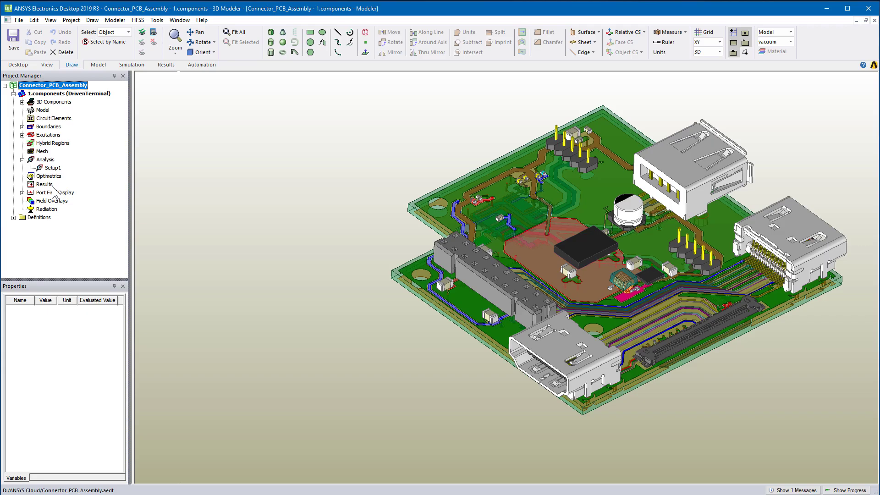
Step: Start a solution import for the 1.components results and choose the downloaded sweep data file
left_click(52, 186)
right_click(52, 186)
left_click(90, 436)
left_click(390, 271)
left_click(534, 210)
left_click(389, 260)
left_click(644, 458)
Step: Load and import the Sweep_DV2199 solution, select it among the current imports, and accept the imported data
left_click(493, 212)
left_click(400, 300)
left_click(390, 215)
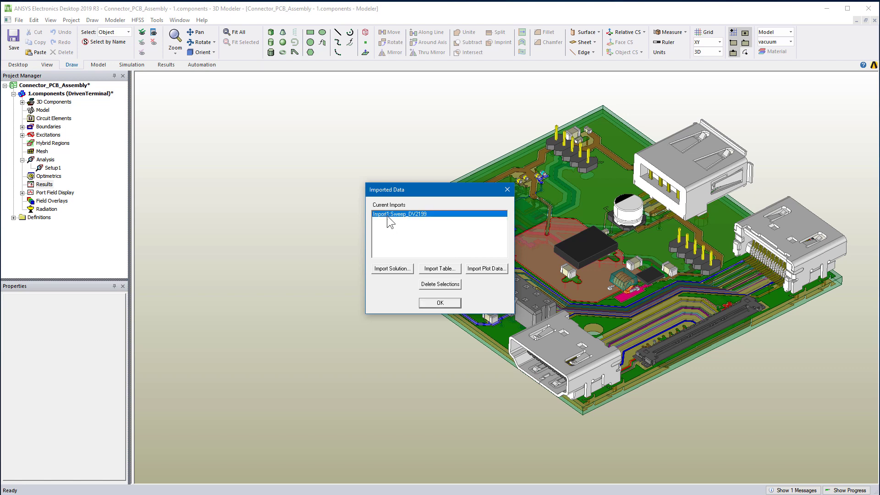
left_click(438, 302)
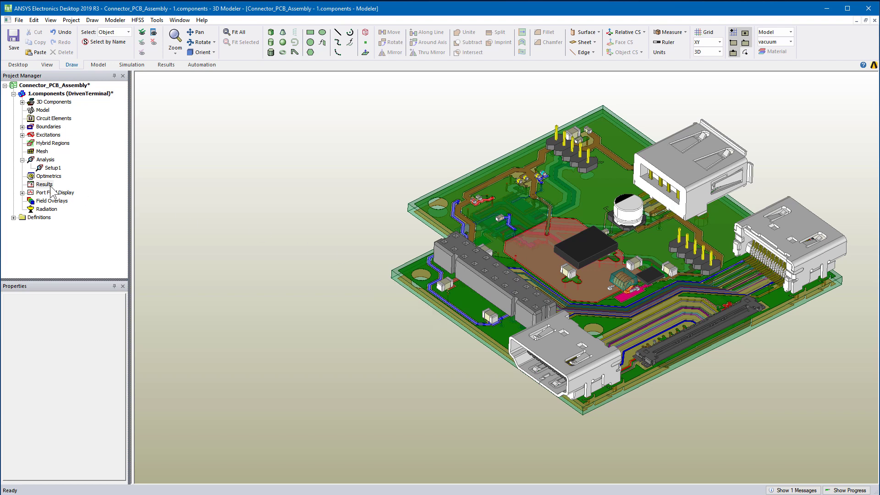